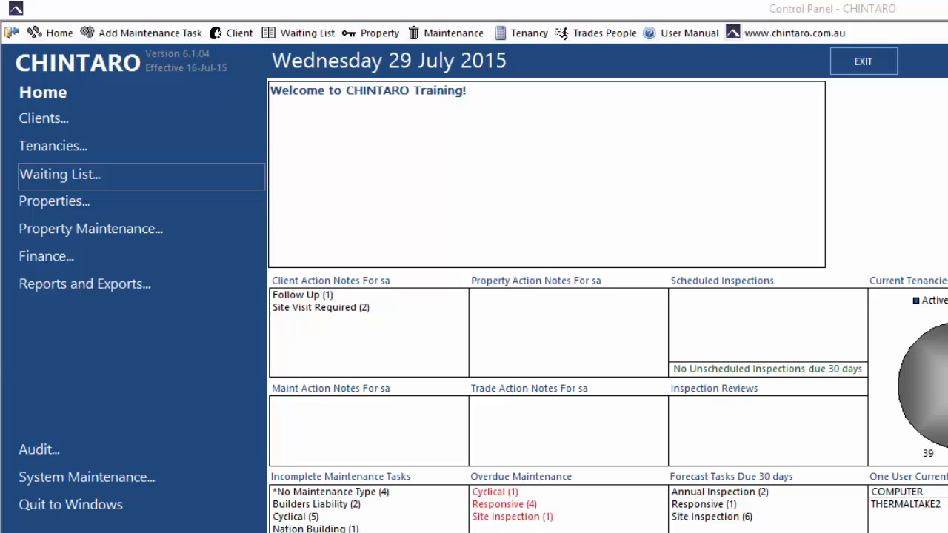
Navigate Finance > Bank Functions > Multi Bank Processing to reach the Centrepay Multi Split import
{"action": "left_click", "coordinate": [157, 260]}
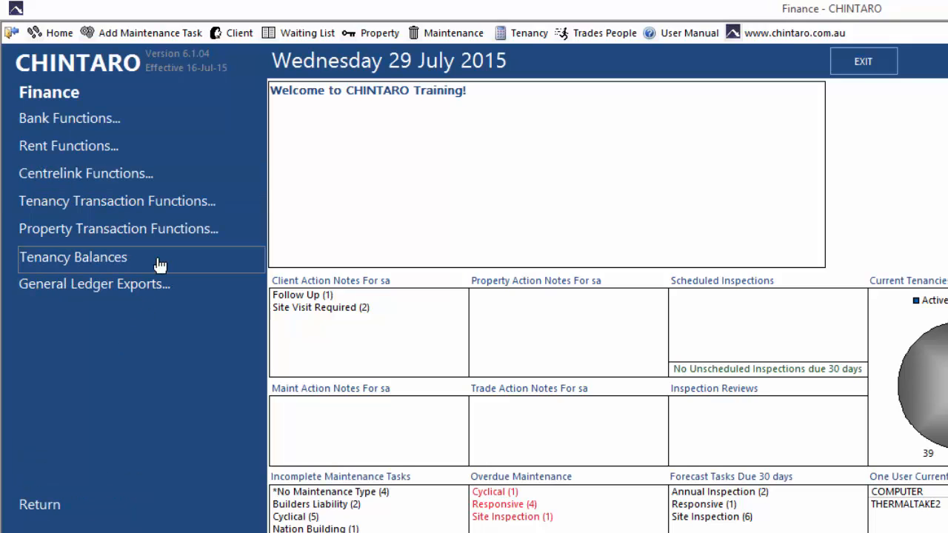
{"action": "left_click", "coordinate": [185, 127]}
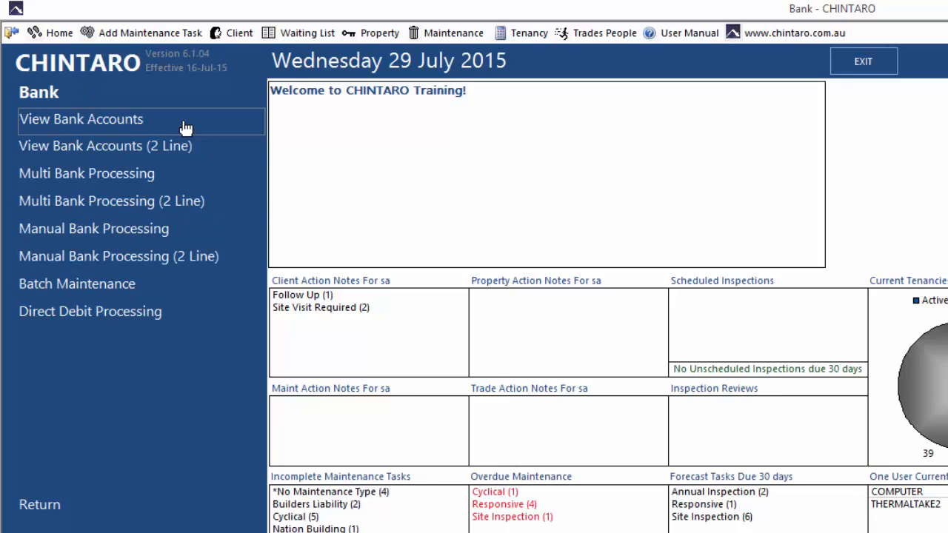
{"action": "left_click", "coordinate": [213, 178]}
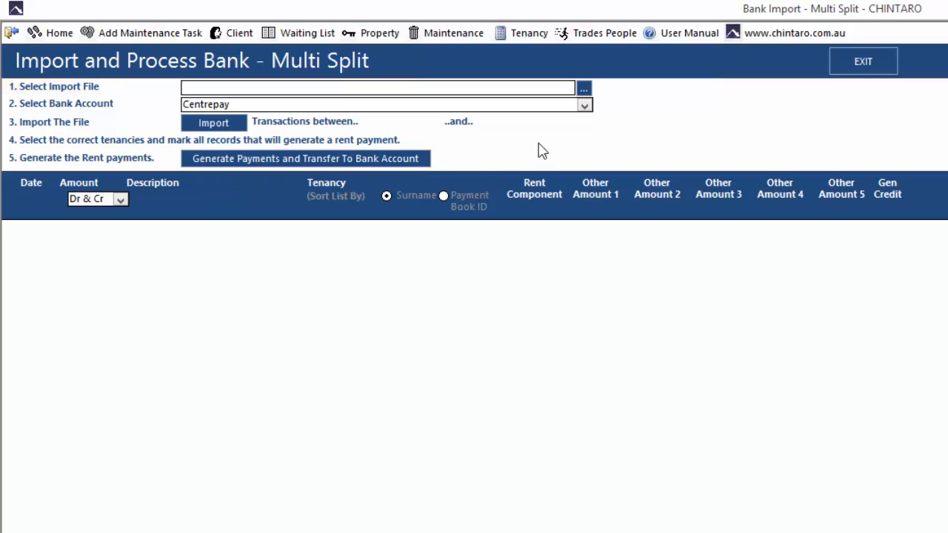
Select C:\CHINTARO\Centrepay\Centrepay26-07-2015.csv as the file to import
{"action": "left_click", "coordinate": [584, 89]}
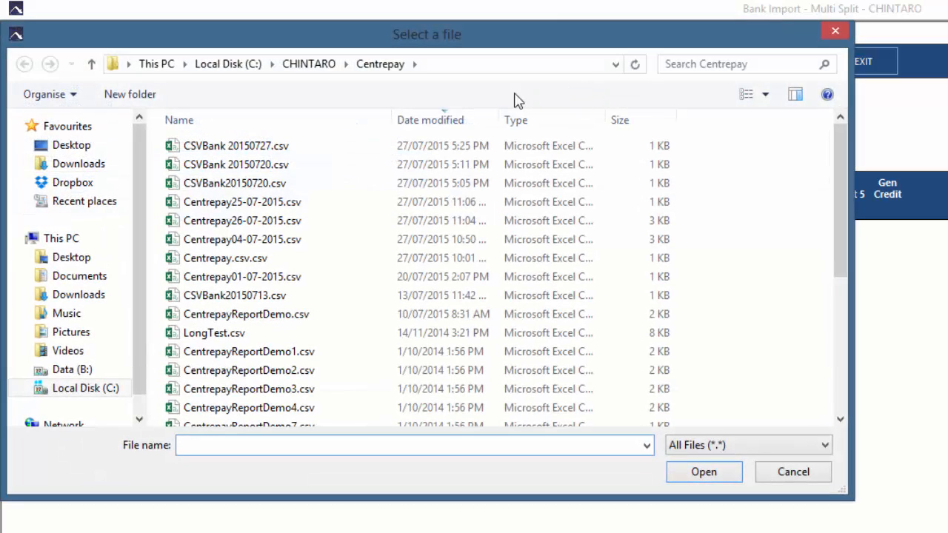
{"action": "left_click", "coordinate": [297, 222]}
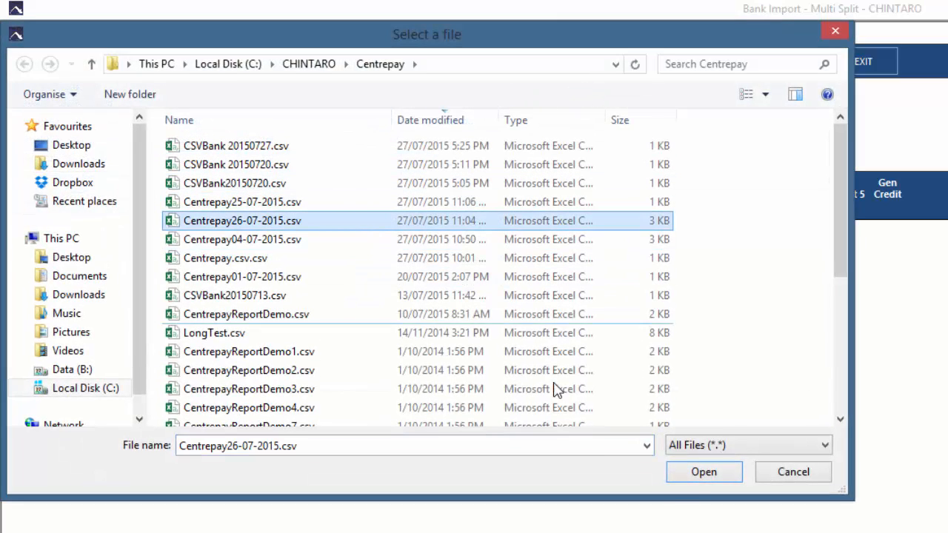
{"action": "left_click", "coordinate": [695, 477]}
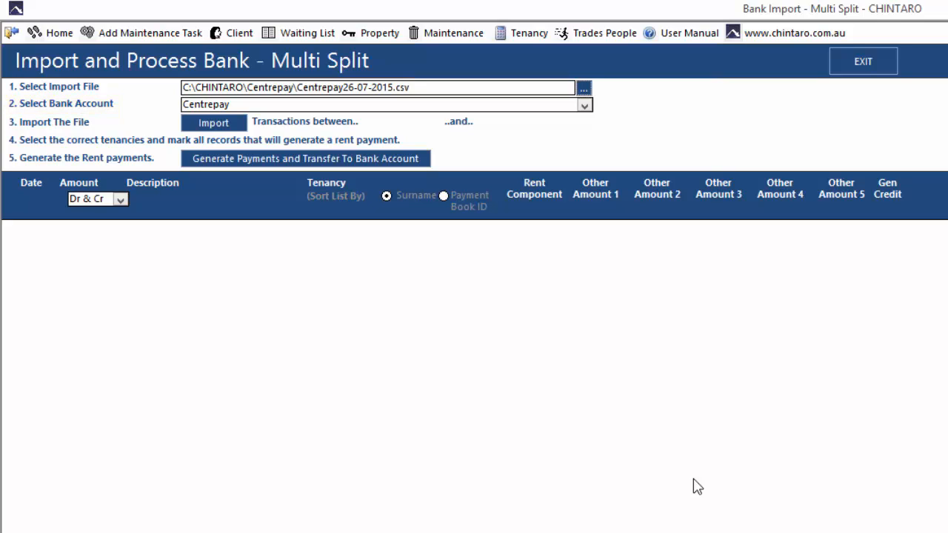
{"action": "left_click", "coordinate": [584, 106]}
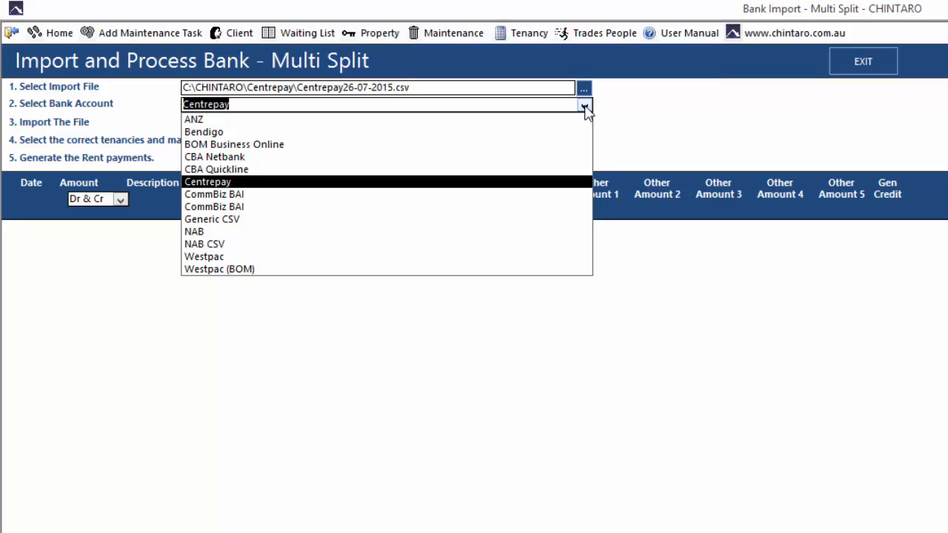
{"action": "left_click", "coordinate": [585, 107]}
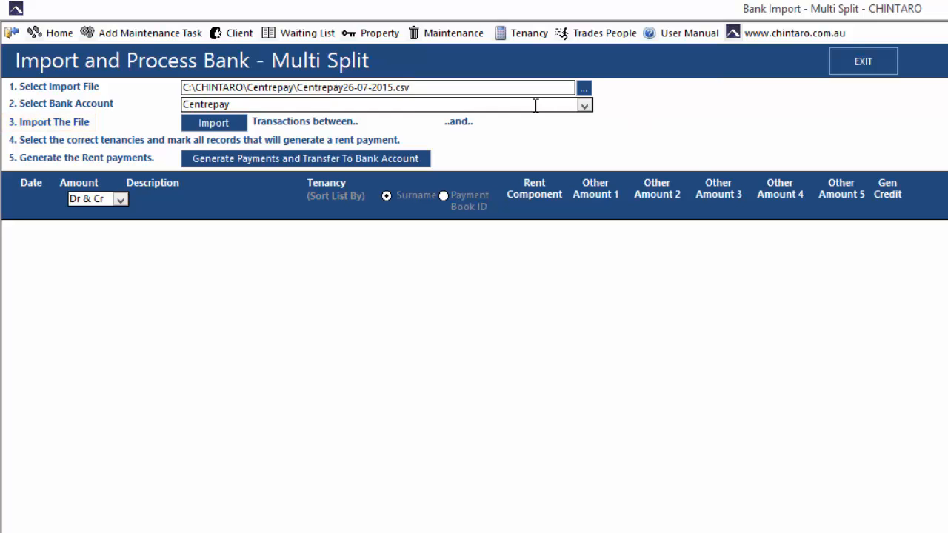
Import the file's 27 Centrepay transactions, totalling $10,580.00, and review their tenancy matches
{"action": "left_click", "coordinate": [237, 124]}
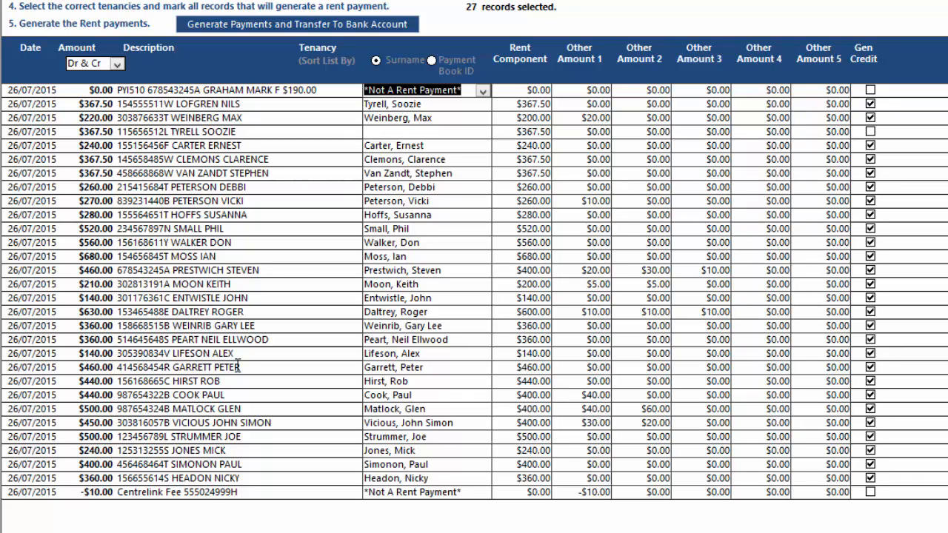
Copy the CRN from row 4's description and start a surname search in the client list
{"action": "left_click_drag", "start_coordinate": [169, 132], "coordinate": [116, 138]}
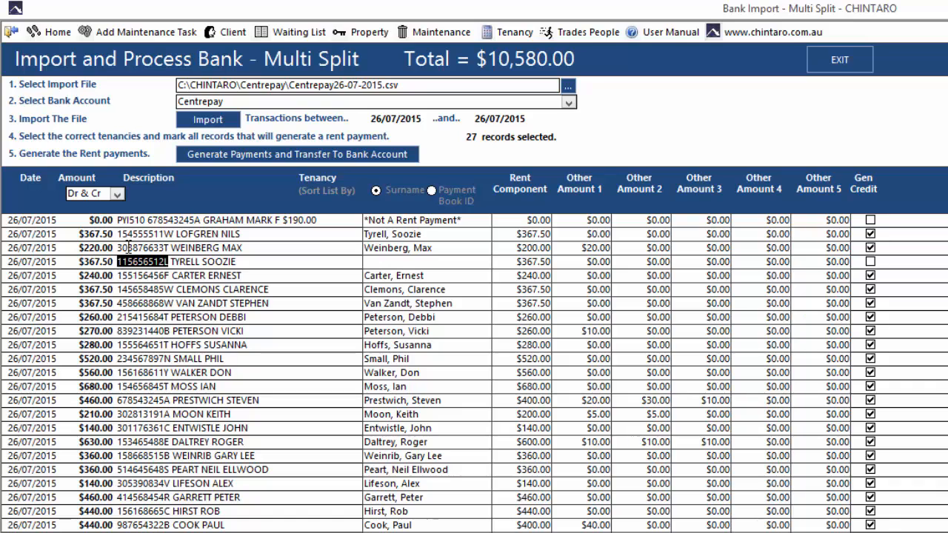
{"action": "left_click", "coordinate": [221, 38]}
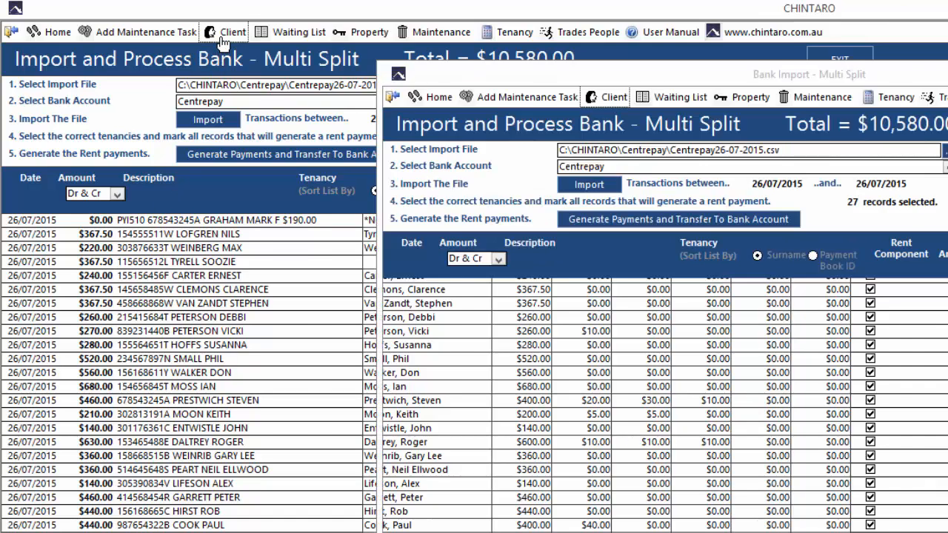
{"action": "left_click", "coordinate": [101, 109]}
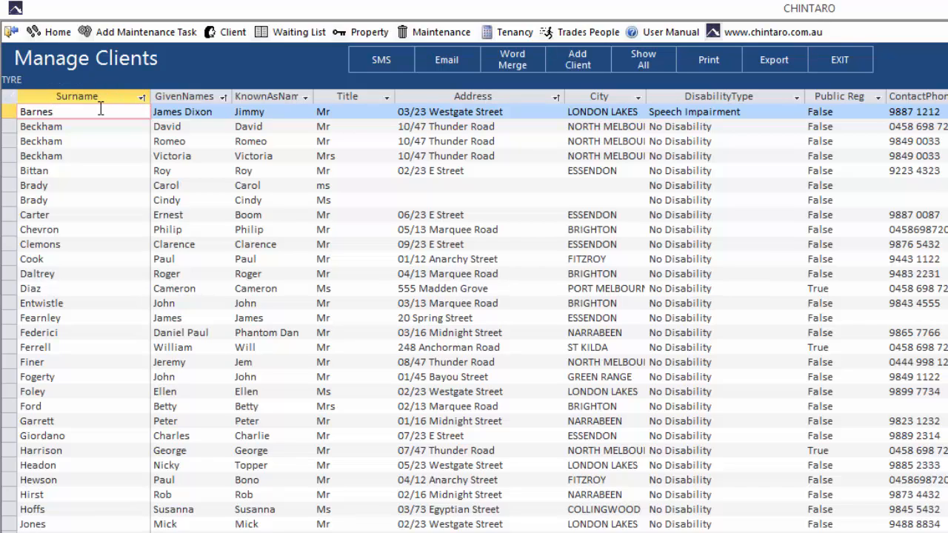
Find the client by surname and replace their CRN with the payment's reference number
{"action": "key", "text": "Return"}
{"action": "double_click", "coordinate": [101, 109]}
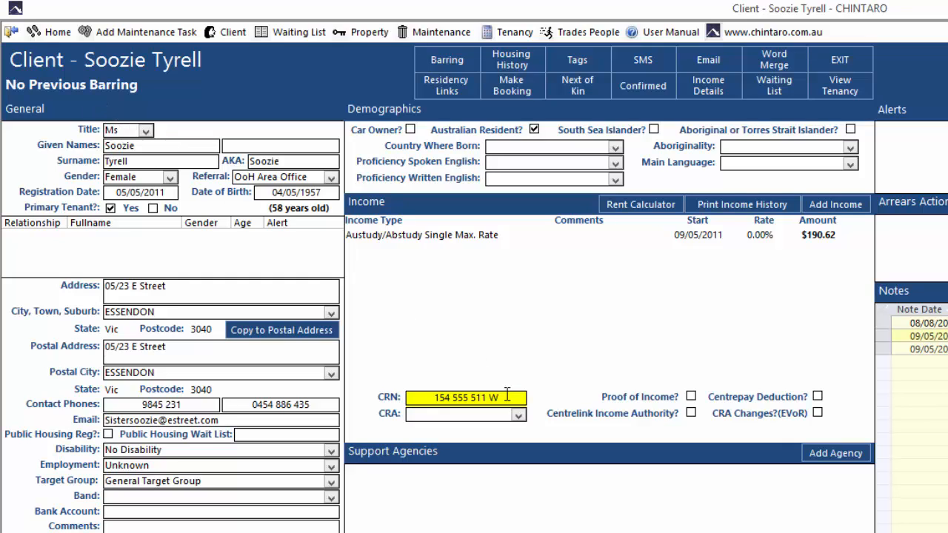
{"action": "left_click_drag", "start_coordinate": [507, 397], "coordinate": [388, 397]}
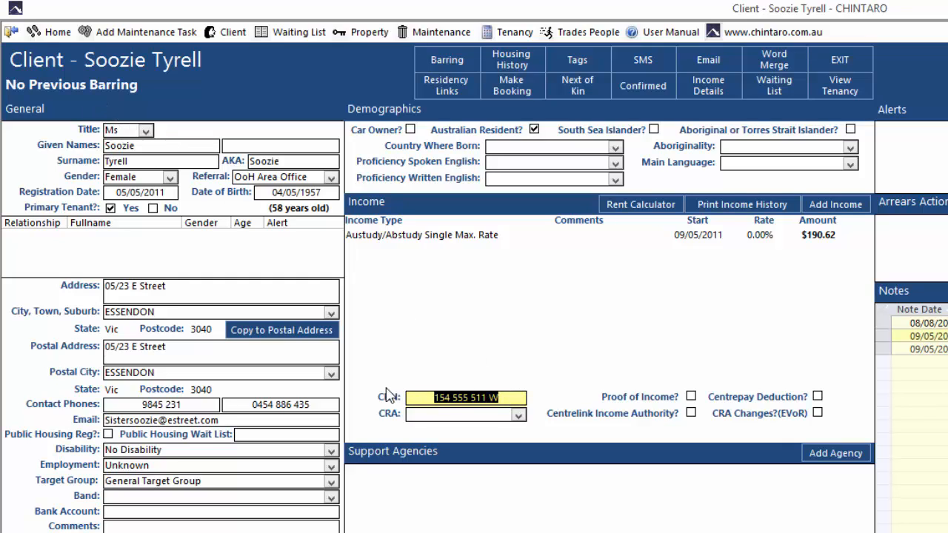
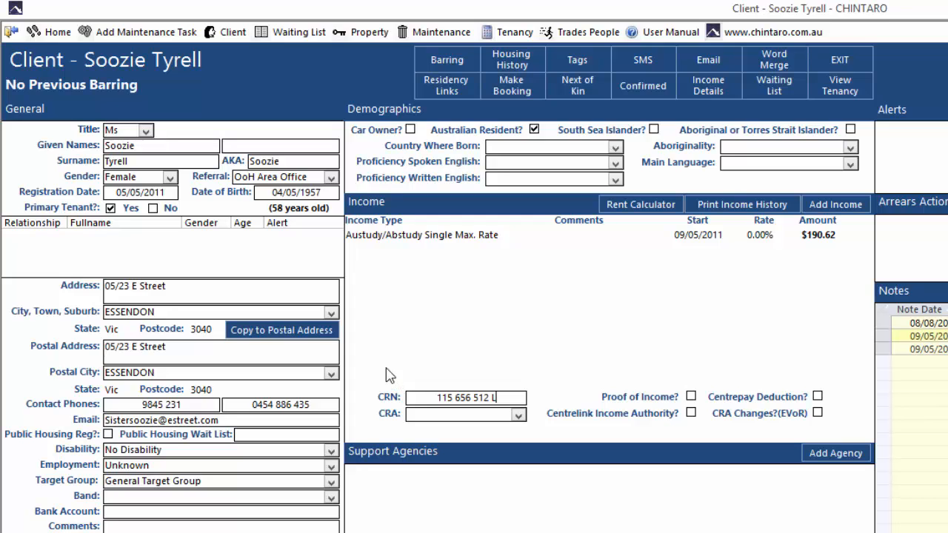
{"action": "left_click", "coordinate": [58, 35]}
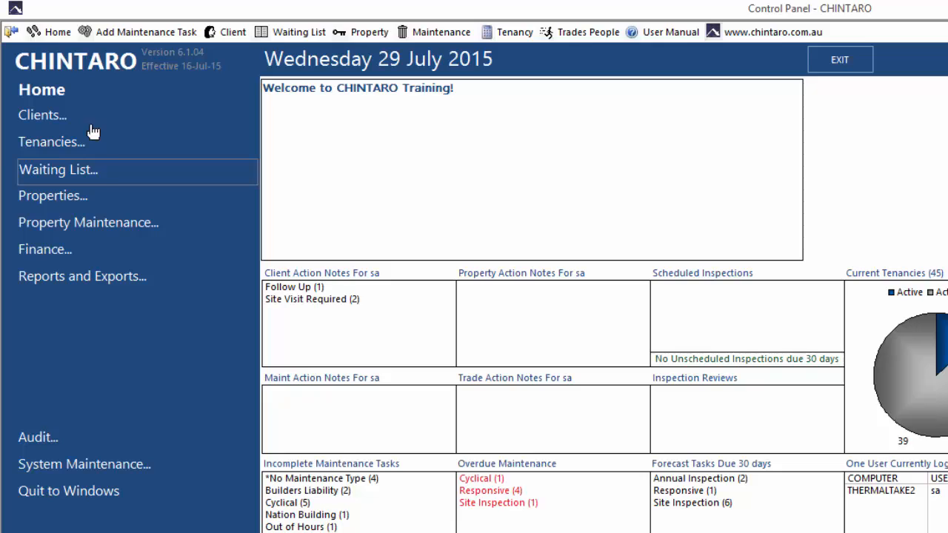
Return to the Multi Split import page via Finance > Bank Functions > Multi Bank Processing
{"action": "left_click", "coordinate": [132, 249]}
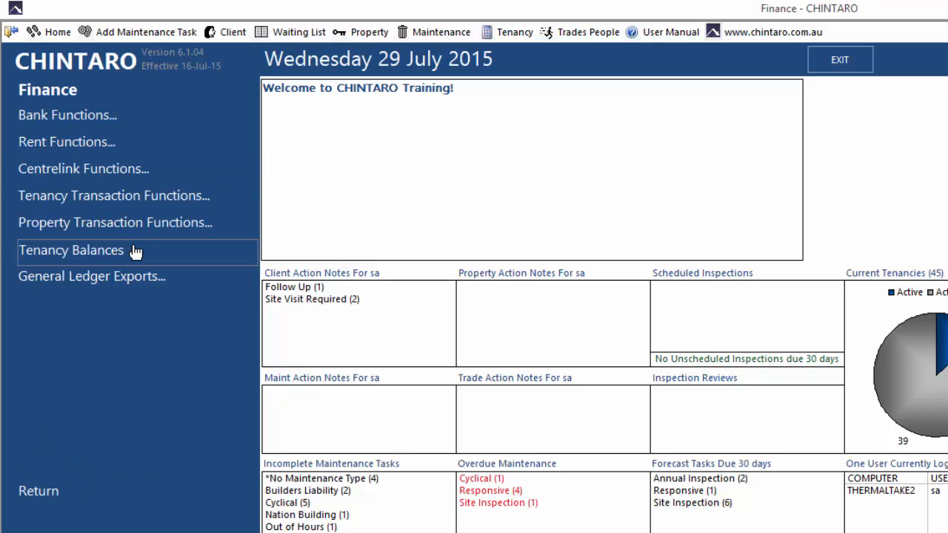
{"action": "left_click", "coordinate": [170, 121]}
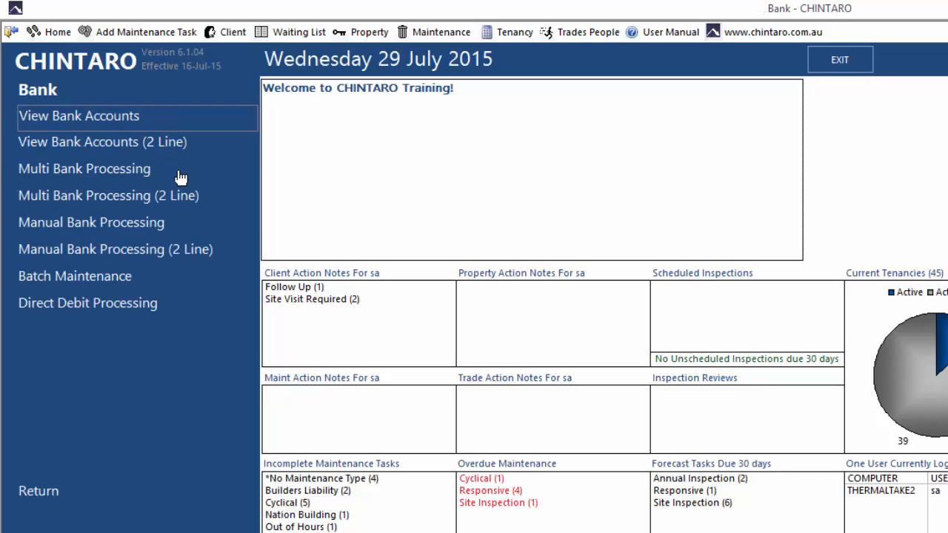
{"action": "left_click", "coordinate": [180, 176]}
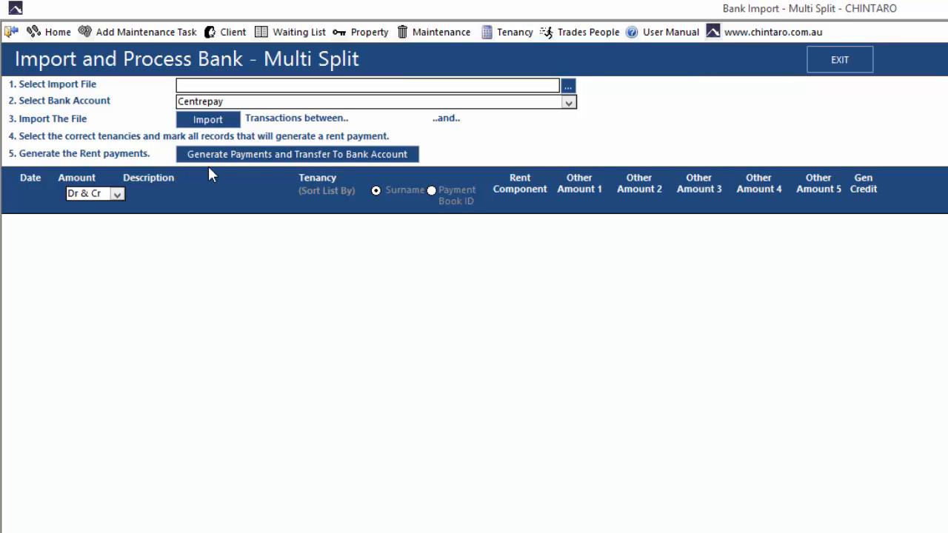
Reselect Centrepay26-07-2015.csv as the import file
{"action": "left_click", "coordinate": [569, 88]}
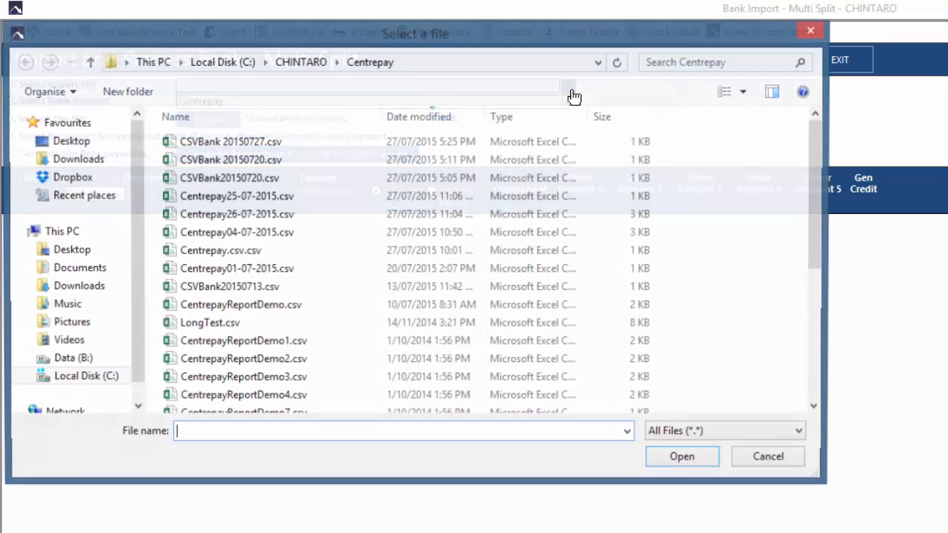
{"action": "left_click", "coordinate": [278, 215]}
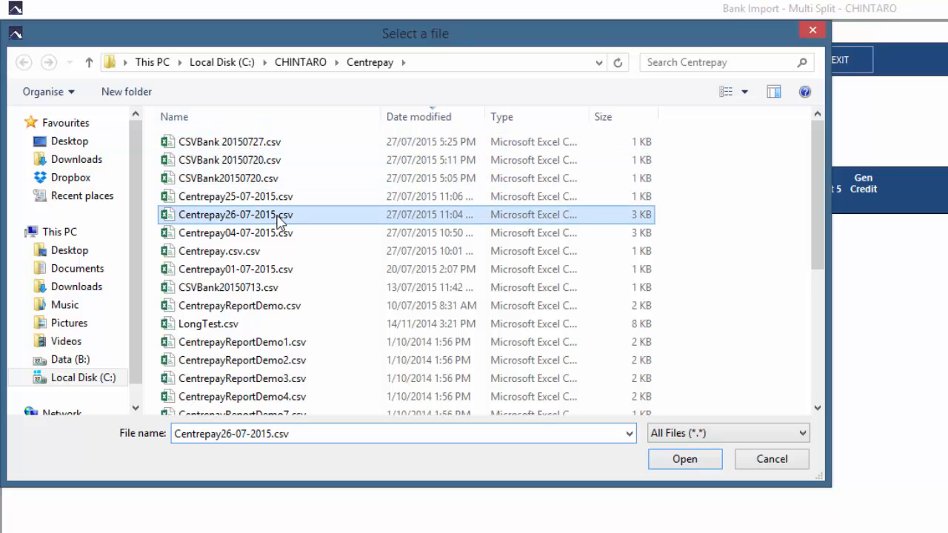
{"action": "left_click", "coordinate": [684, 465]}
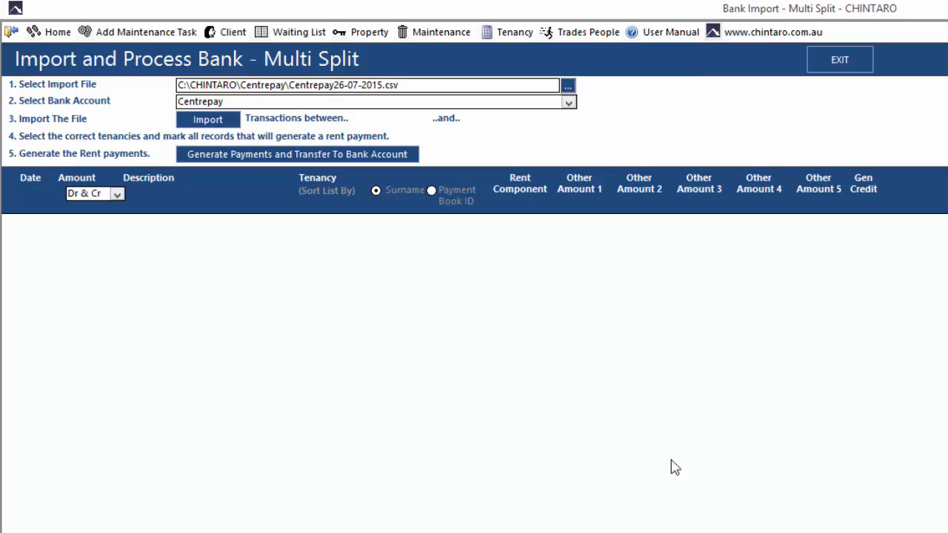
Import the 26/07/2015 Centrepay transactions and generate rent payments transferred to the bank
{"action": "left_click", "coordinate": [217, 125]}
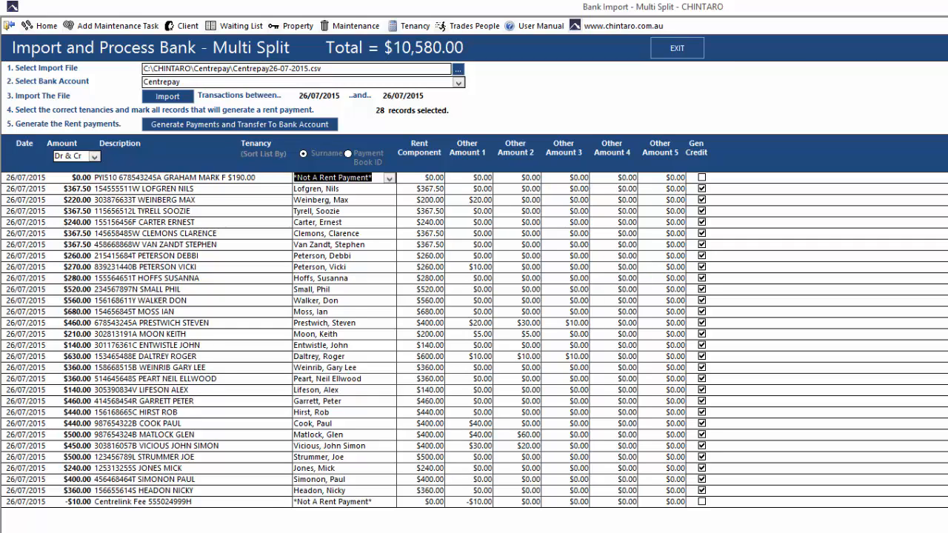
{"action": "left_click", "coordinate": [286, 127]}
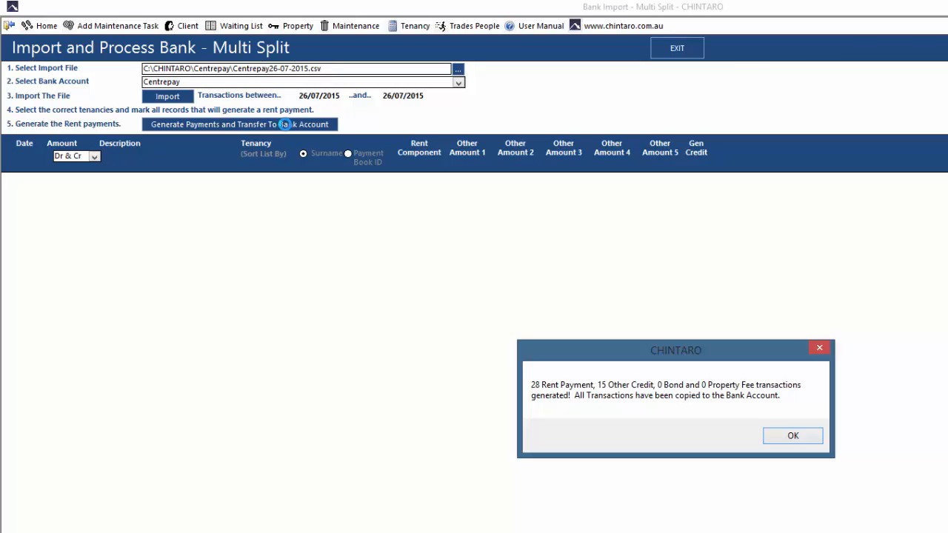
Confirm the 28 generated rent payments and bring up the Manage Tenancies list
{"action": "left_click", "coordinate": [792, 439]}
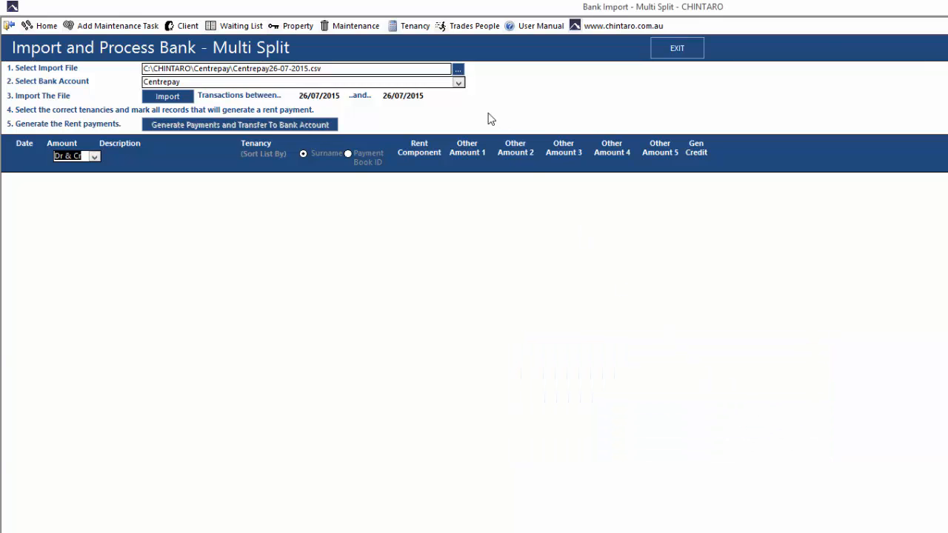
{"action": "left_click", "coordinate": [417, 28]}
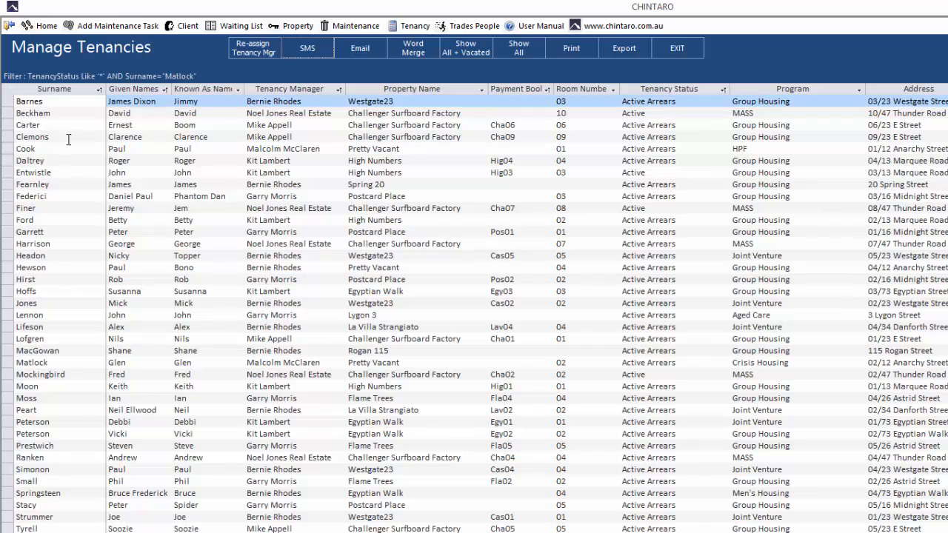
Filter tenancies by the tenant's surname and open the ledger showing $40, $400 and $60 payments
{"action": "left_click", "coordinate": [53, 139]}
{"action": "type", "text": "MATLOCK"}
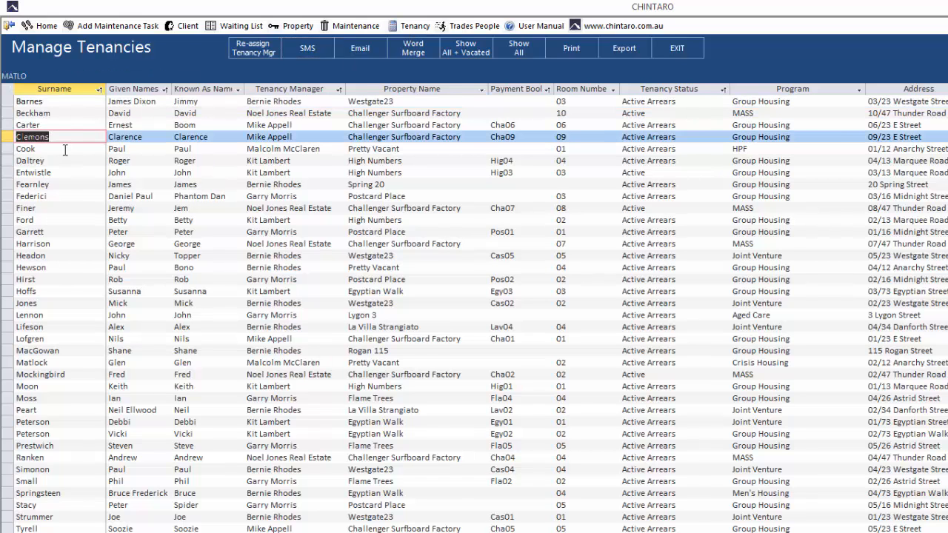
{"action": "key", "text": "Return"}
{"action": "double_click", "coordinate": [69, 102]}
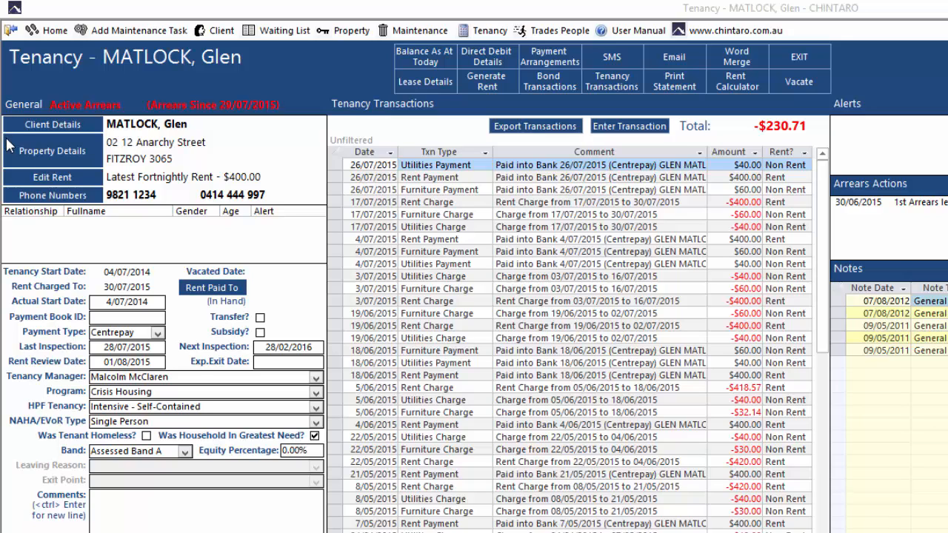
From Home, reopen Multi Bank Processing to view the transferred 26/07/2015 Centrepay transactions
{"action": "left_click", "coordinate": [53, 32]}
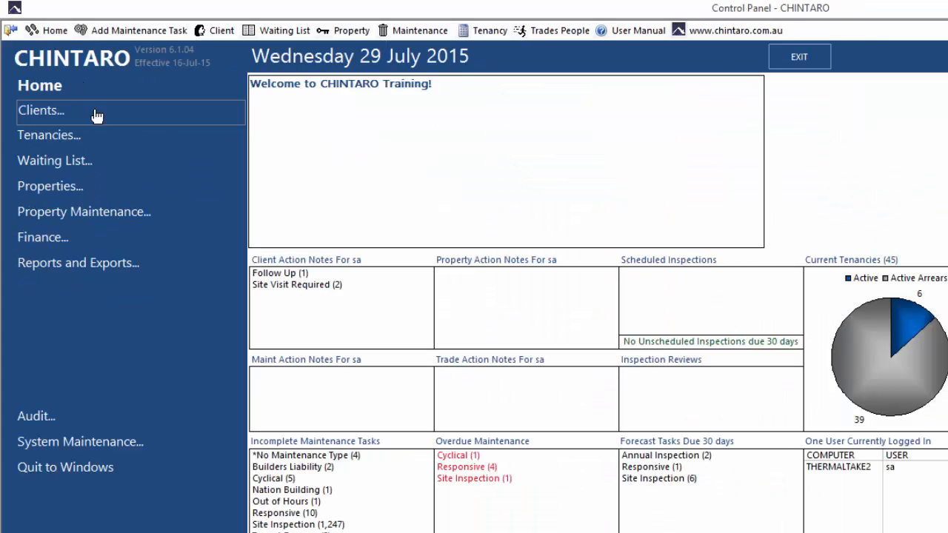
{"action": "left_click", "coordinate": [140, 235]}
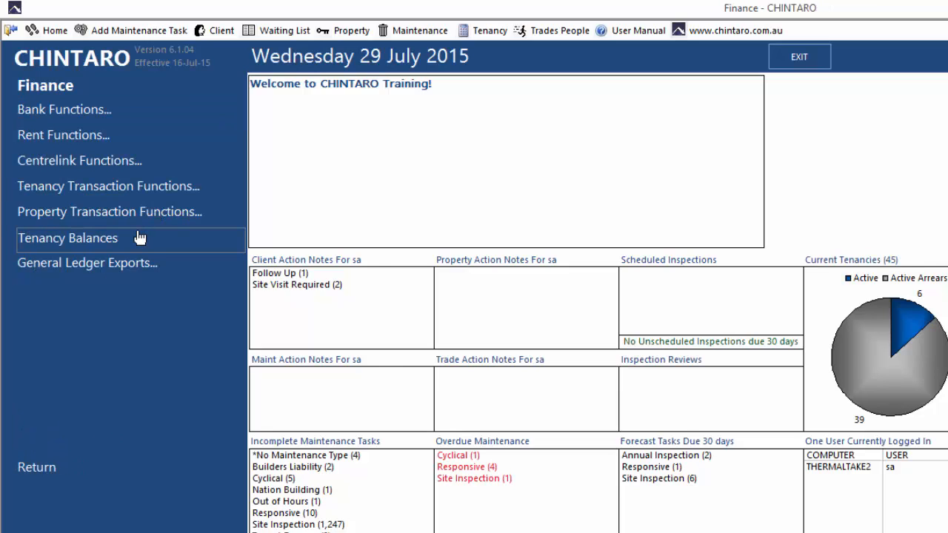
{"action": "left_click", "coordinate": [175, 119]}
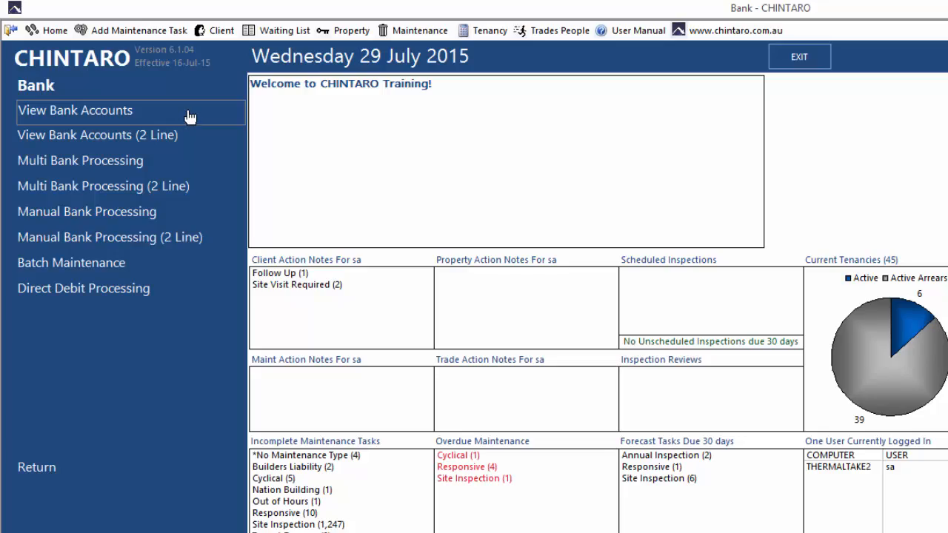
{"action": "left_click", "coordinate": [189, 116]}
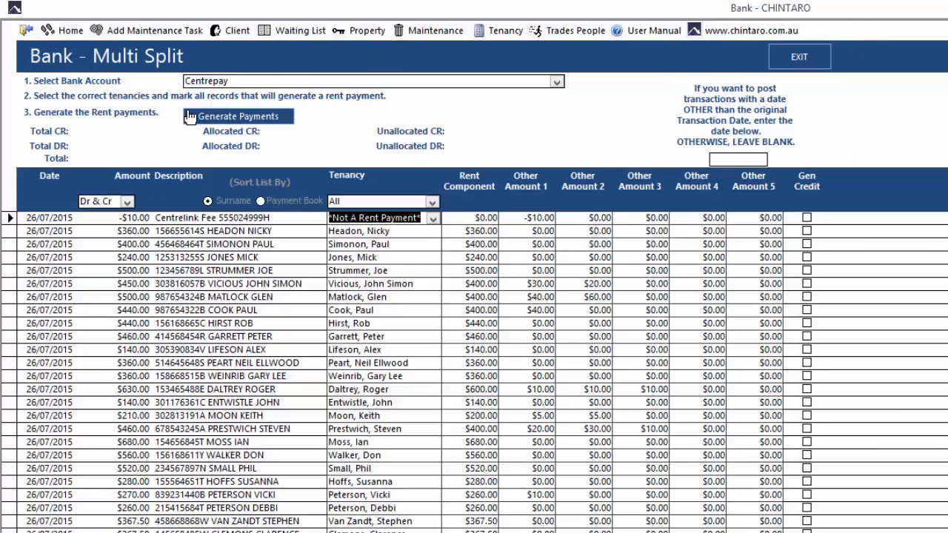